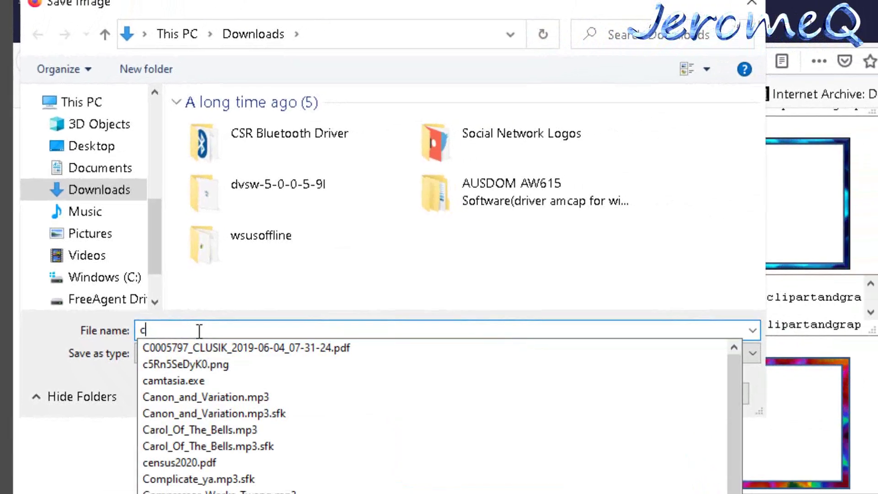
Save the border GIF in Downloads as "colorful border animated" and close the Free Border Clipart page.
text(ol)
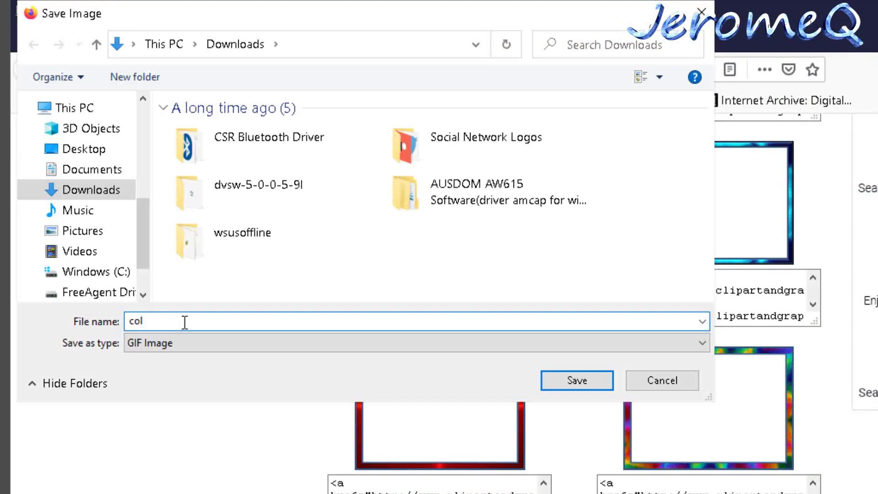
text(orful )
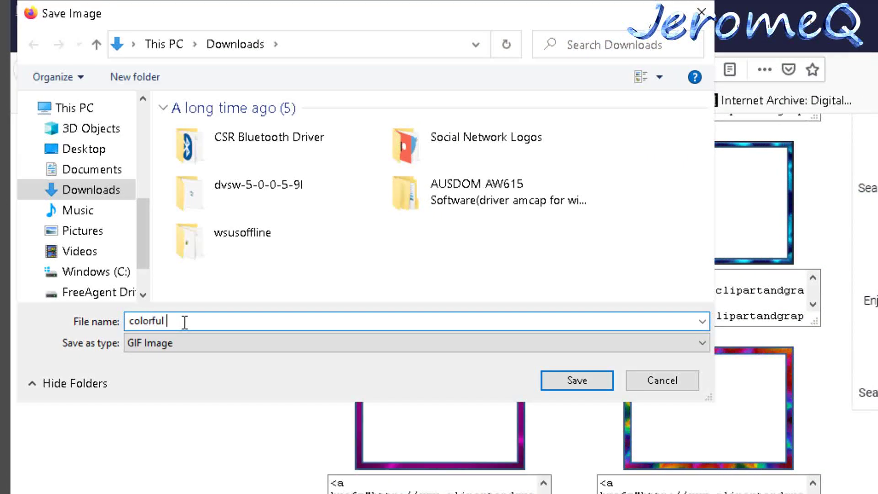
text(bo)
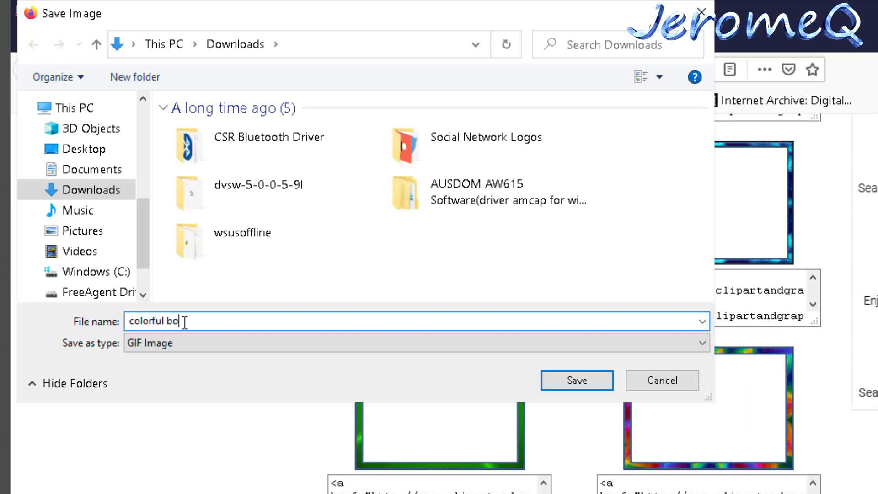
text(rder )
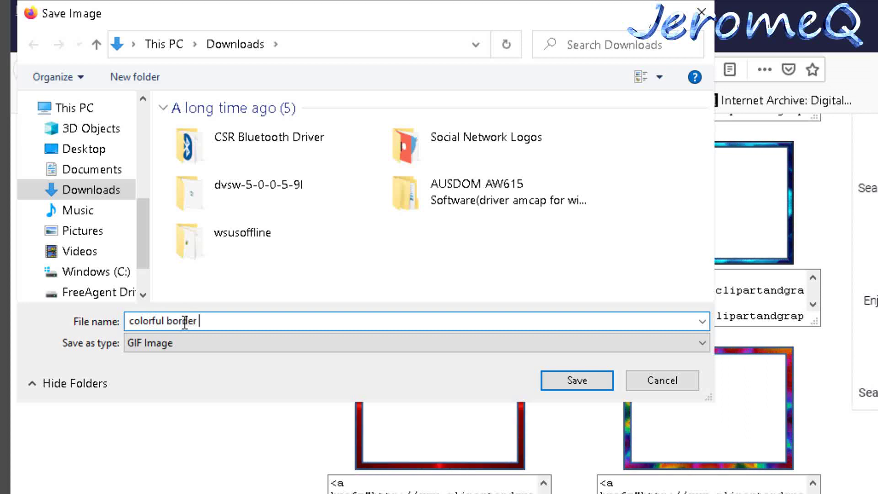
text(animated)
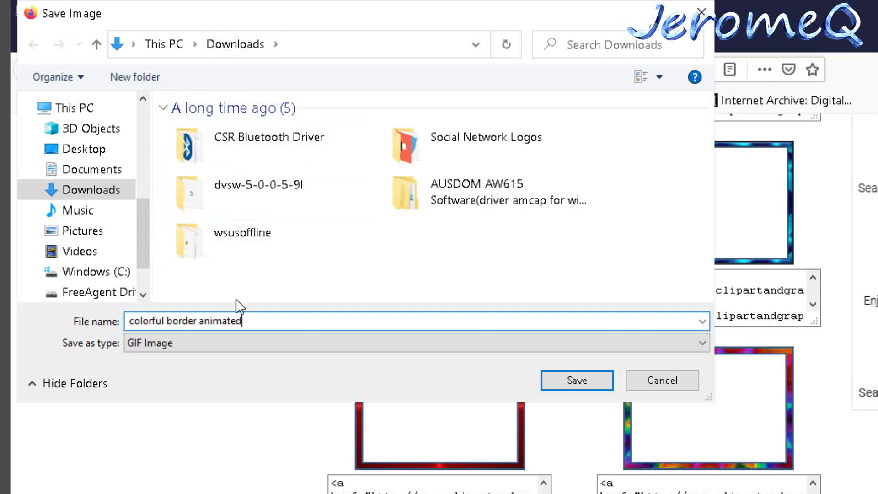
click(557, 381)
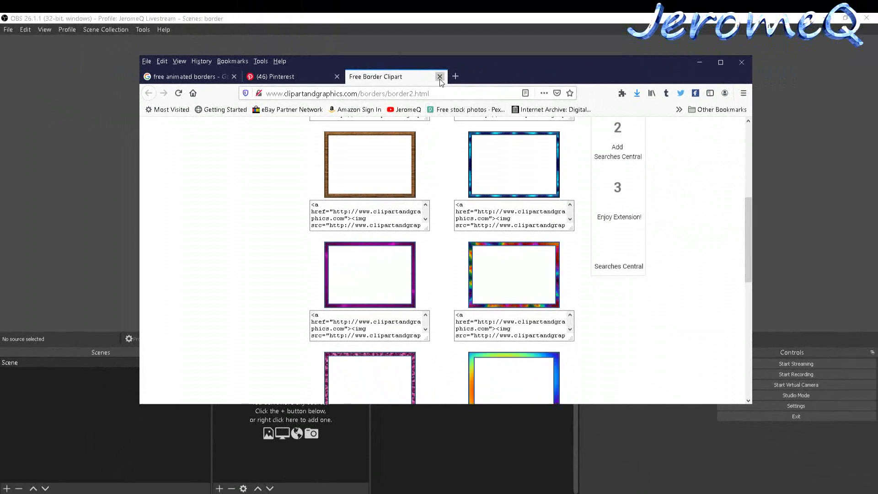
click(439, 77)
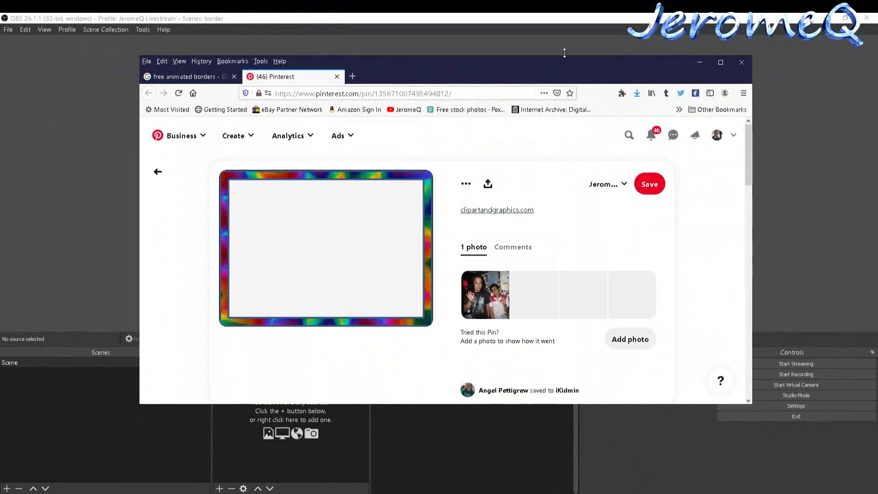
Switch to OBS and add a new scene with the suggested name Scene 2.
click(698, 67)
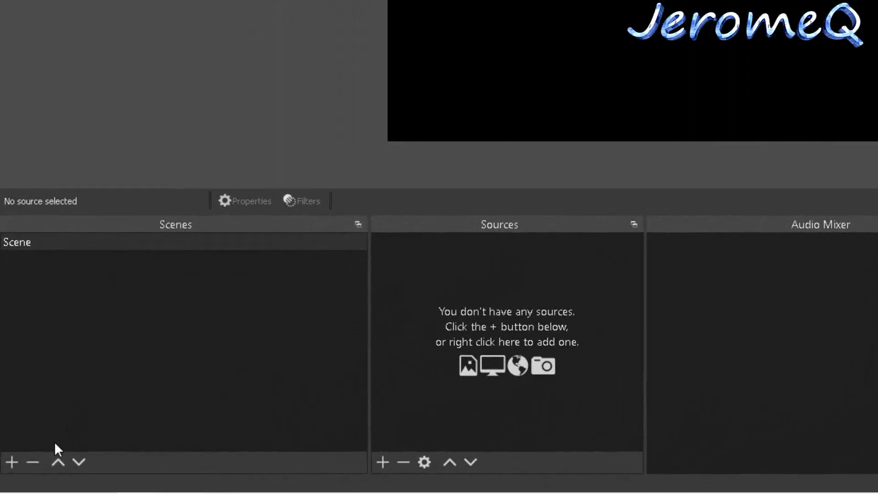
click(12, 466)
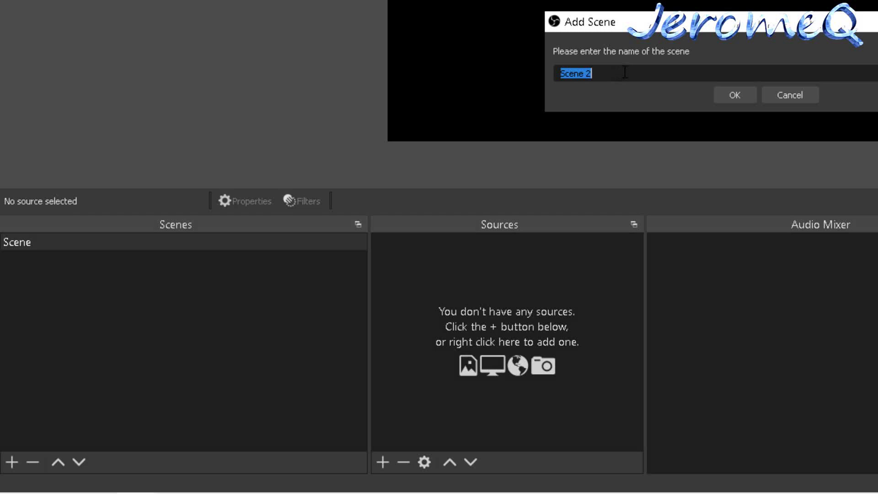
click(727, 91)
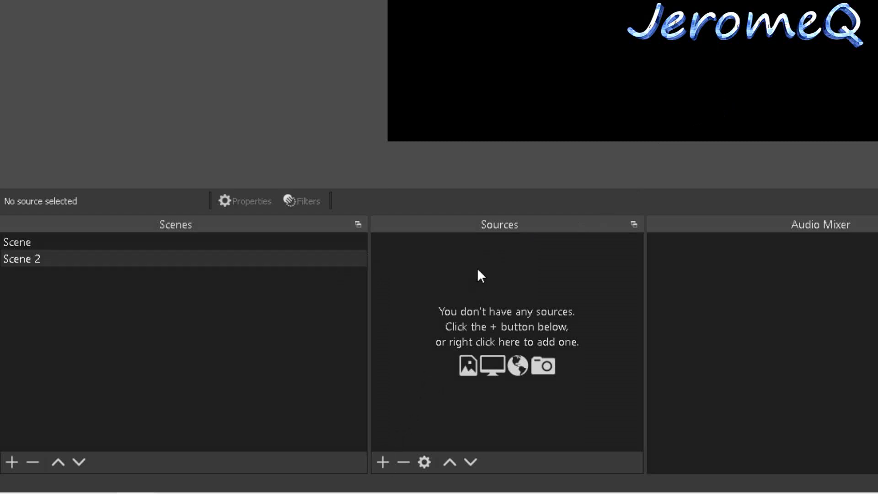
Add a new Image source to Scene 2, keeping the default source name.
click(381, 463)
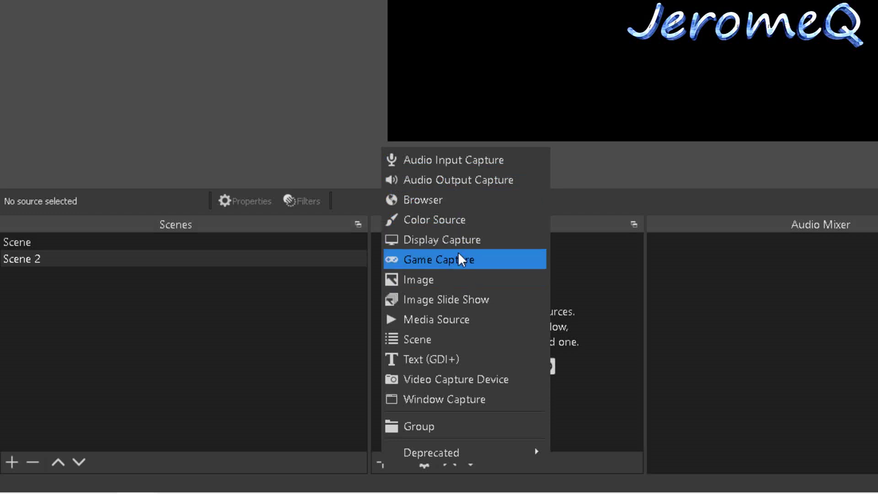
click(438, 289)
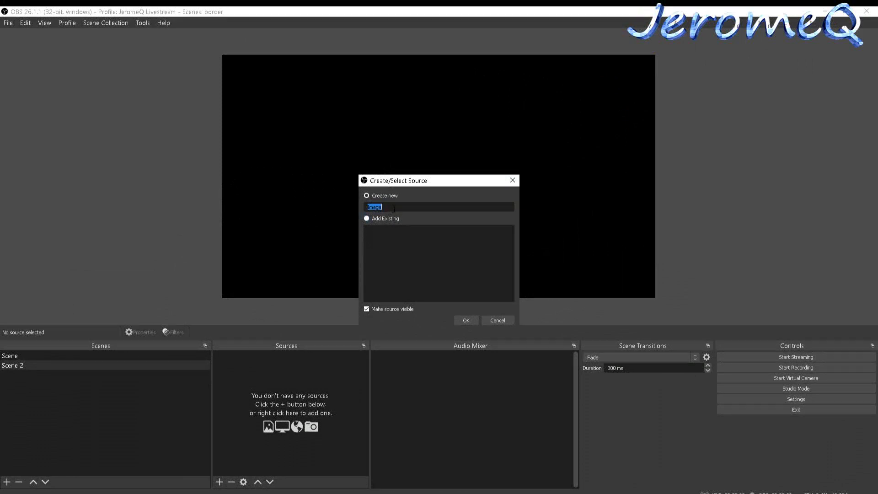
click(394, 208)
click(459, 321)
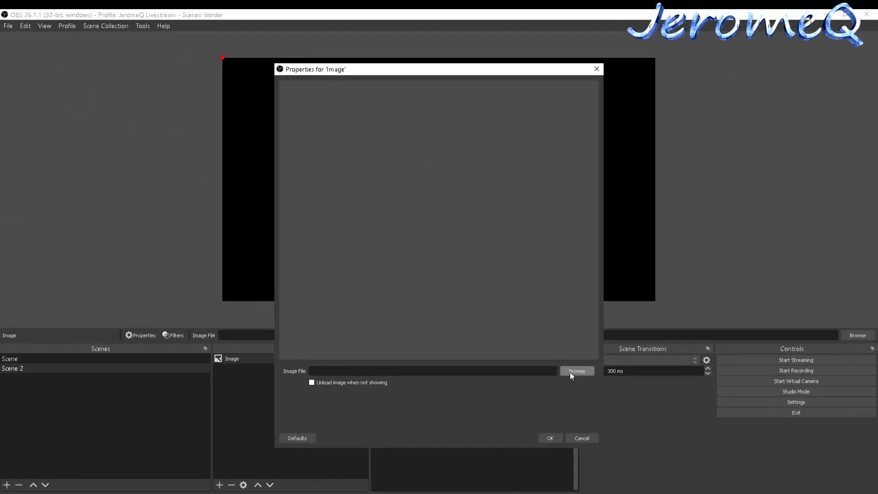
Load the "colorful border animated" GIF from Downloads as the source's image file and accept the properties.
click(654, 266)
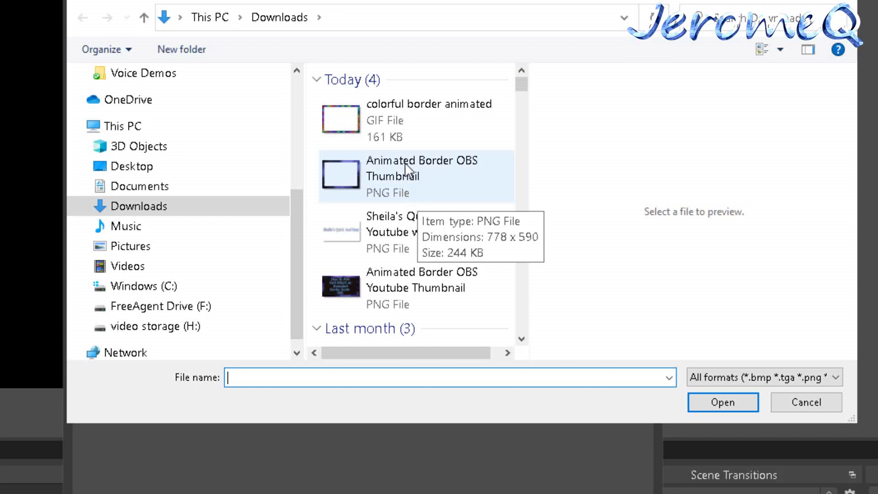
click(393, 123)
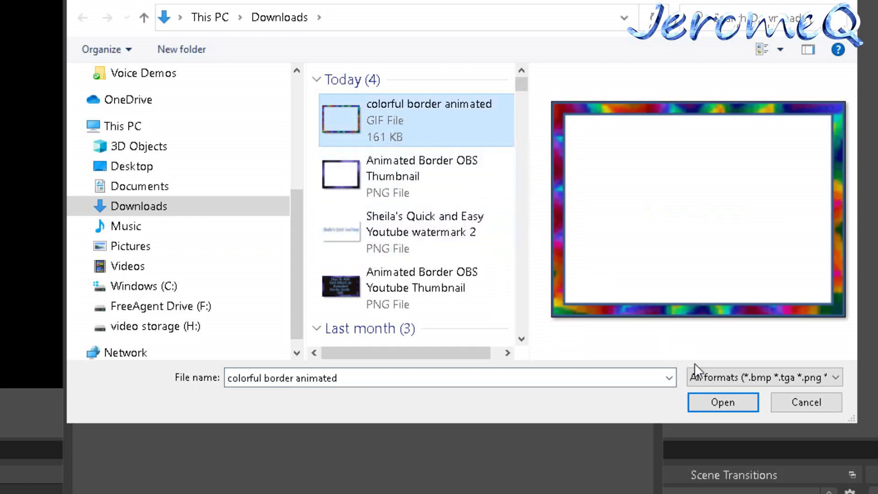
click(718, 404)
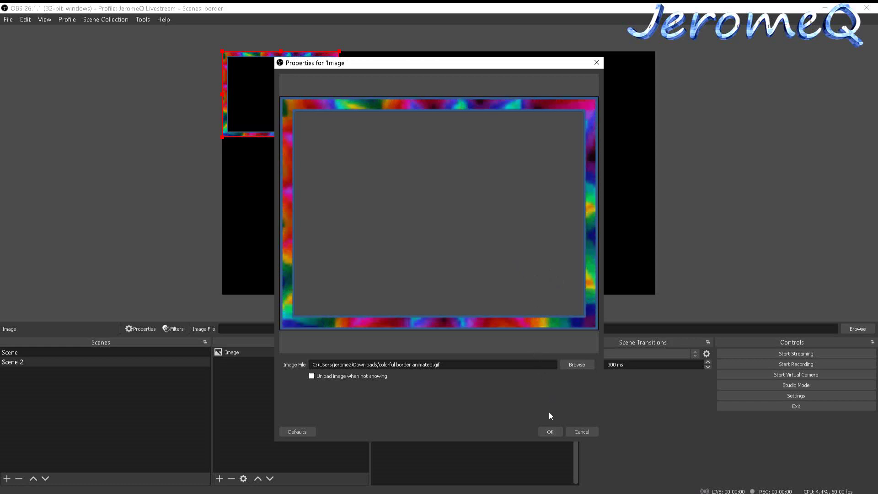
click(550, 432)
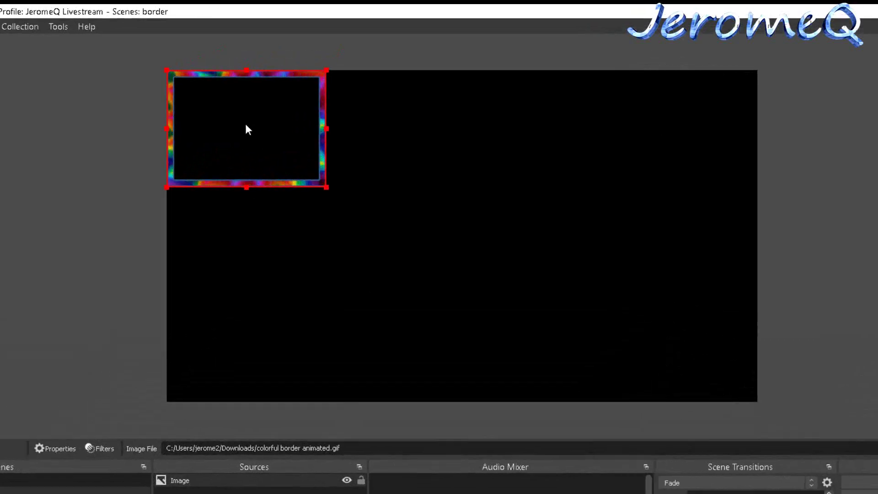
Move the border image around the canvas and leave it in the upper-left area, slightly away from the canvas edges.
drag(280, 95, 338, 115)
drag(313, 246, 548, 335)
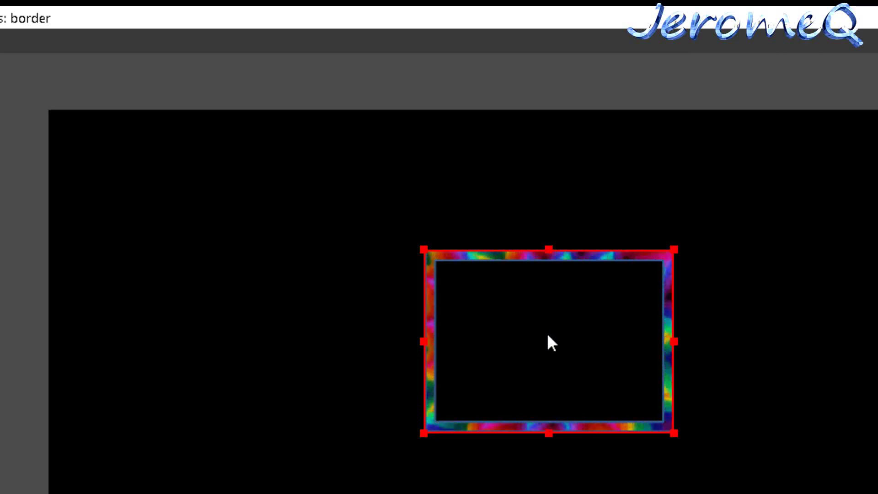
drag(548, 339, 346, 368)
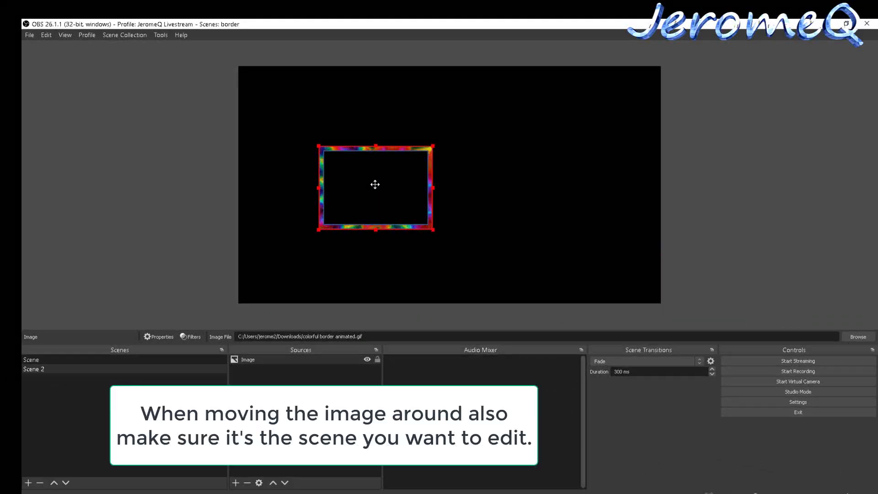
mouse_move(375, 184)
mouse_down()
mouse_move(373, 241)
mouse_move(392, 235)
mouse_move(390, 184)
mouse_up()
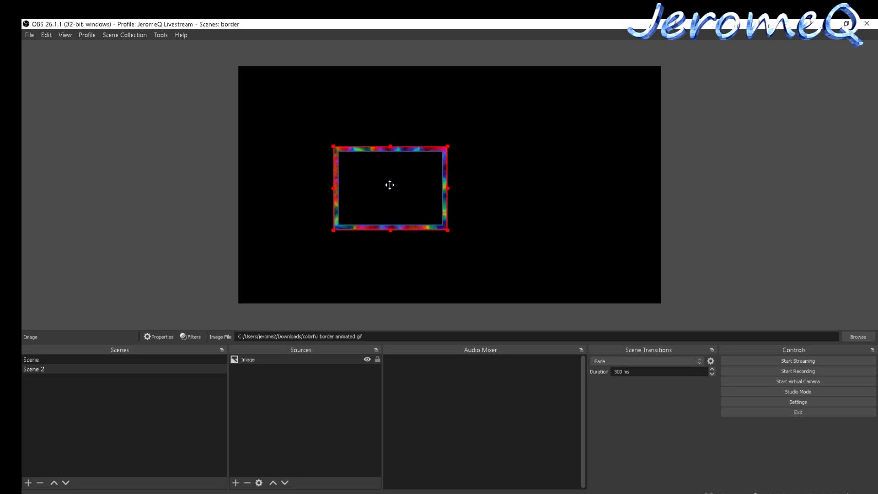
drag(390, 185, 345, 151)
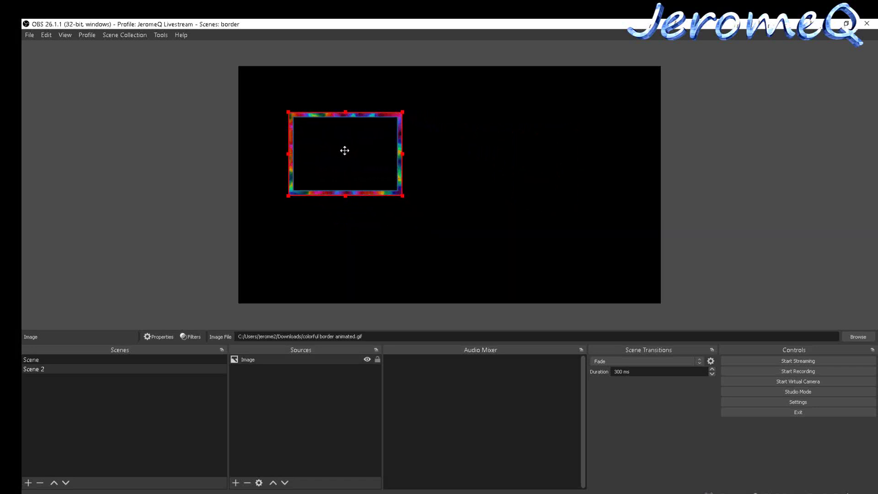
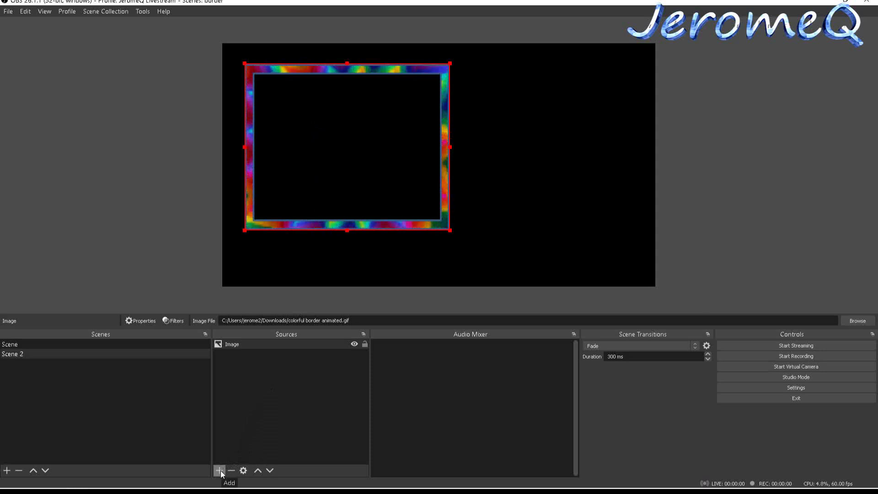
Add a new Video Capture Device source to the scene, keeping the default name.
click(220, 471)
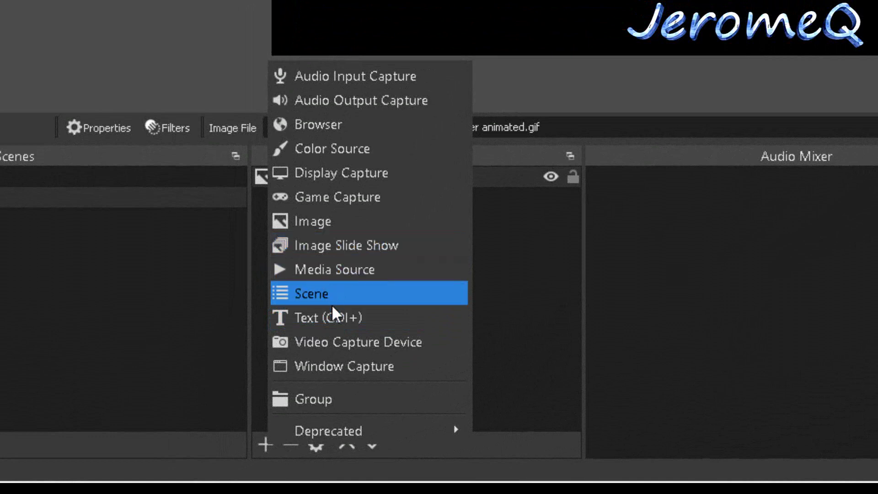
click(336, 342)
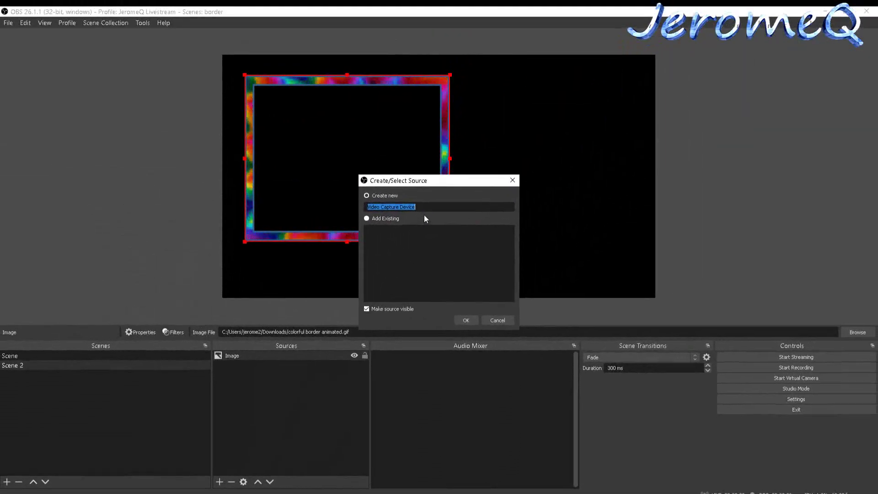
click(426, 208)
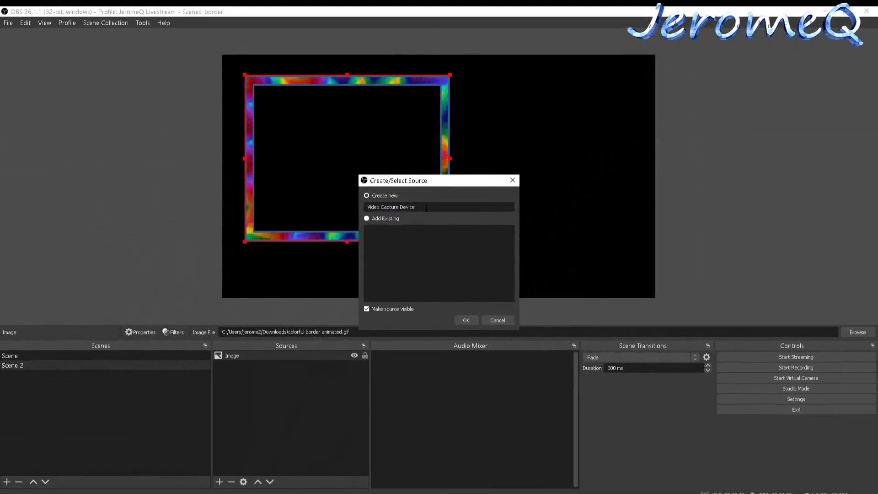
click(460, 321)
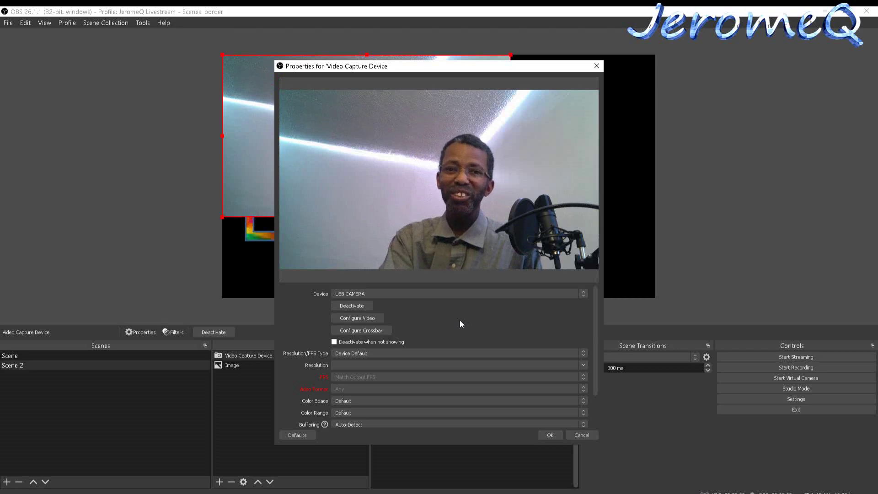
Choose USB CAMERA as the capture device, accept the properties, and move the webcam video to the middle of the canvas.
click(582, 295)
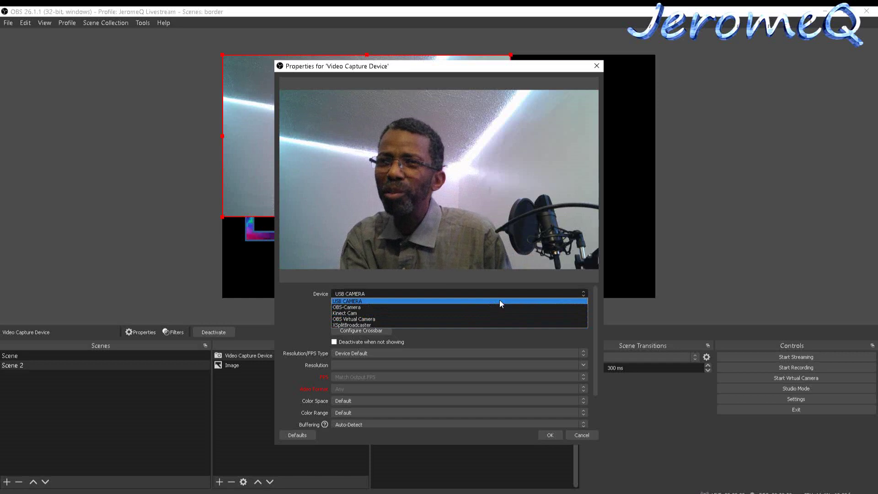
click(500, 301)
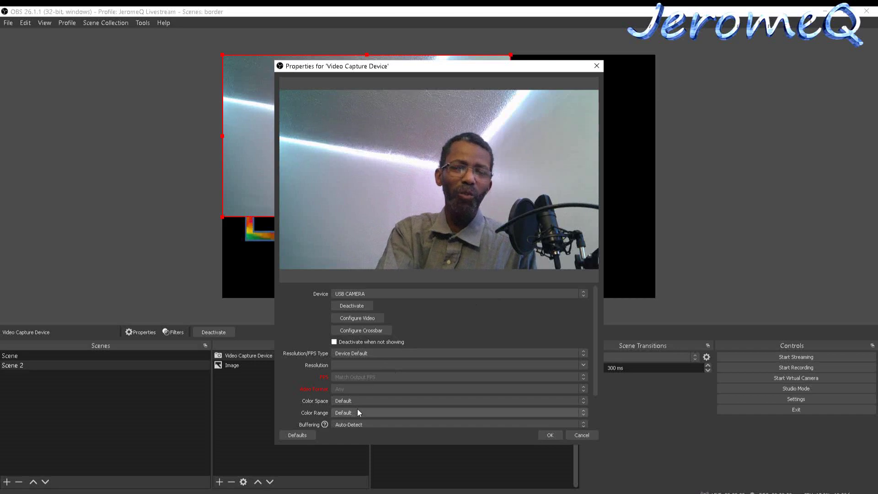
click(549, 435)
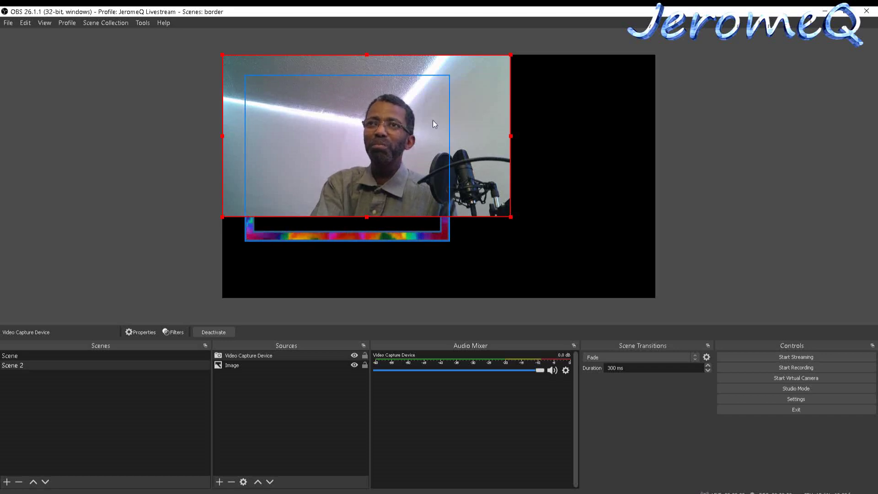
drag(467, 116, 541, 159)
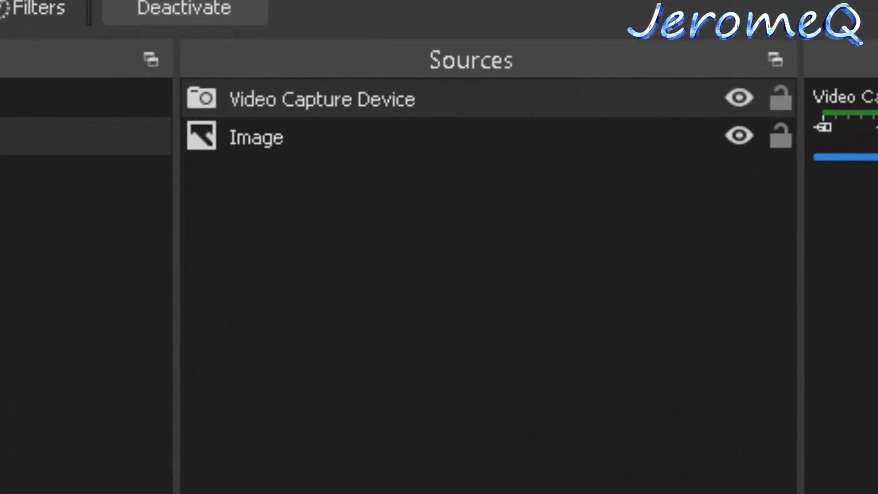
Reorder the sources so that the Image source is above Video Capture Device.
click(256, 138)
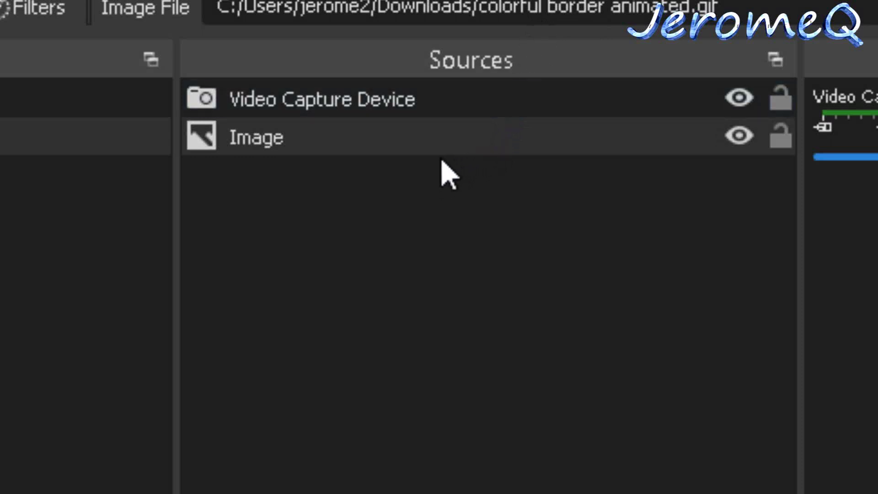
click(415, 137)
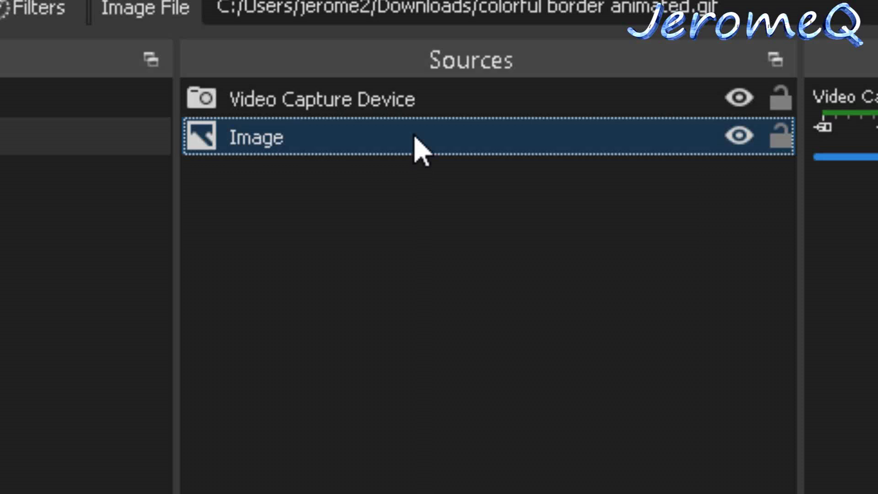
drag(414, 136, 415, 91)
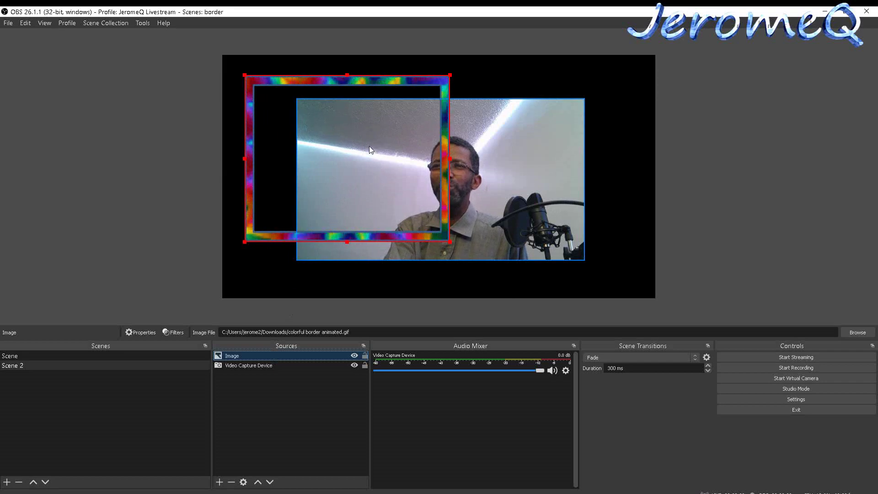
Move the border image so it overlaps the webcam video's upper-left corner and stretch its width just past the video's right edge.
drag(369, 148, 417, 162)
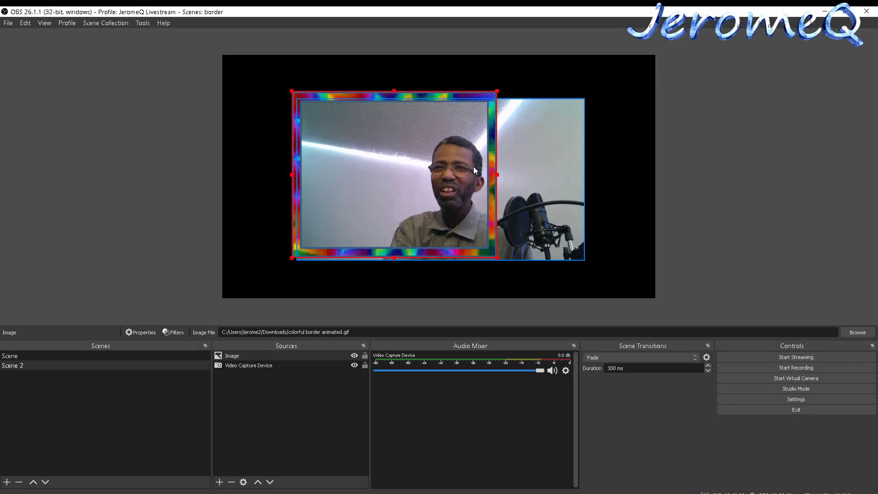
click(498, 173)
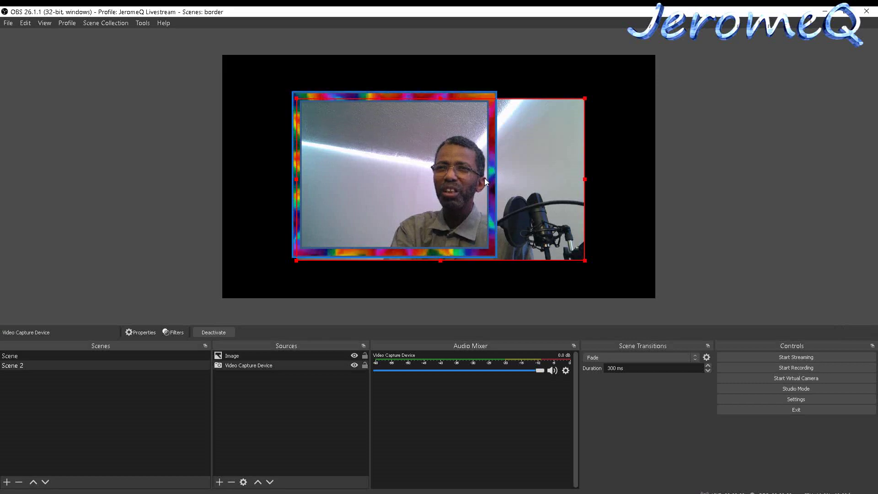
click(478, 175)
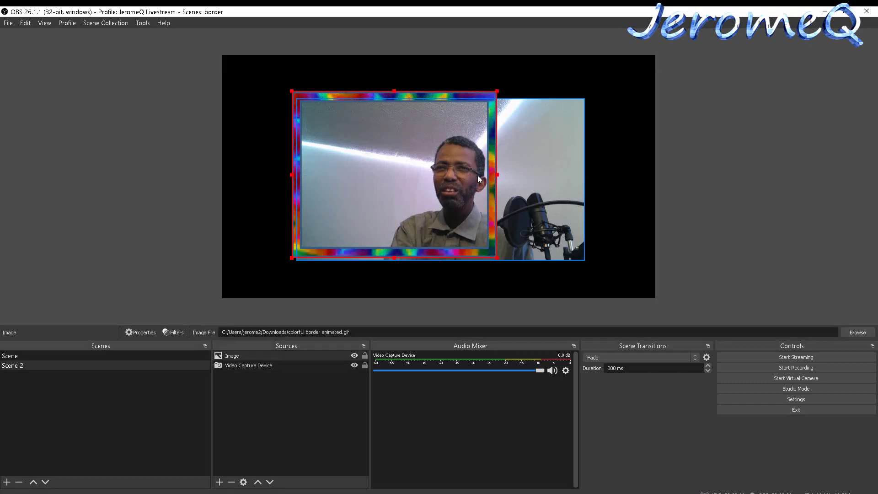
click(521, 173)
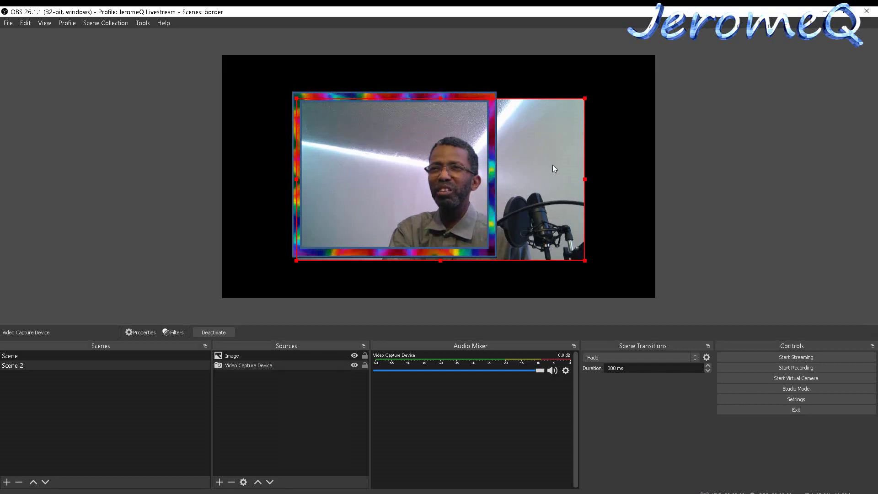
click(470, 169)
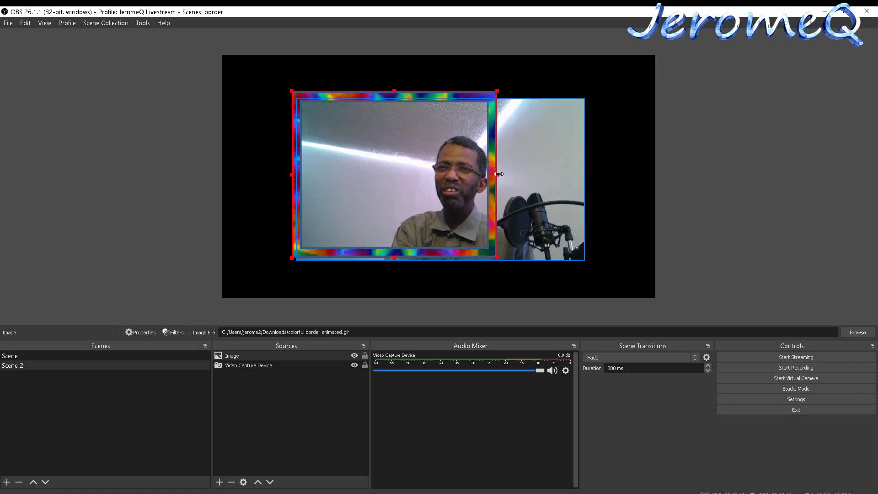
drag(498, 175, 592, 185)
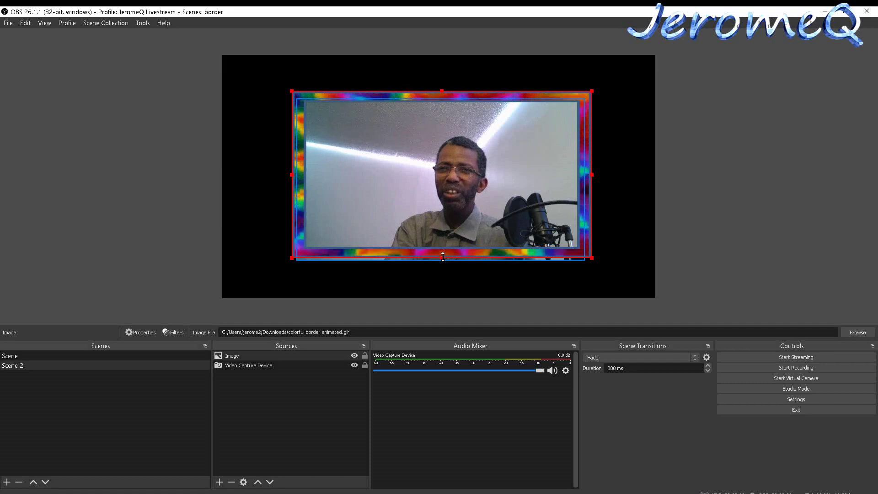
Extend the border image just below the webcam video's bottom edge and widen it again past the right edge, leaving nothing selected.
drag(442, 256, 444, 267)
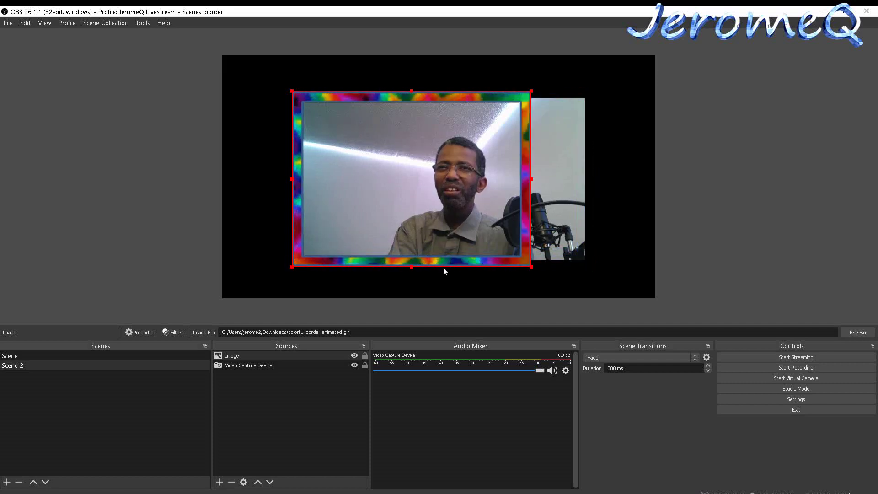
click(533, 178)
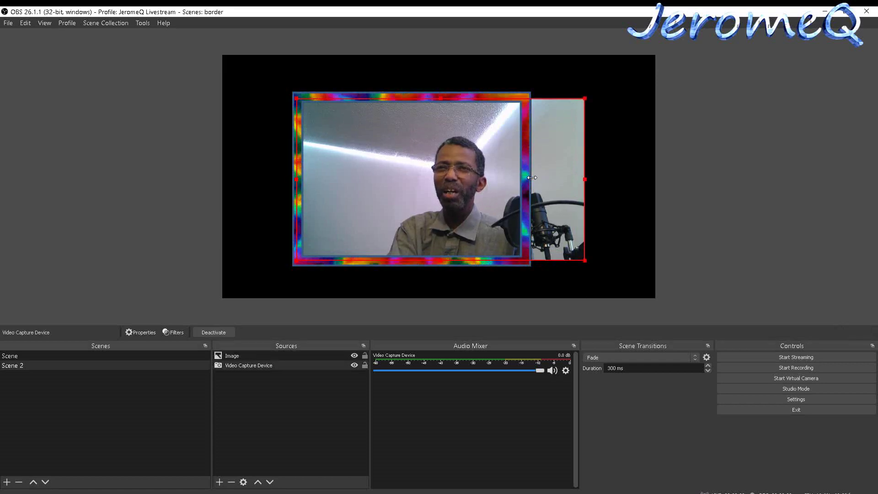
click(487, 171)
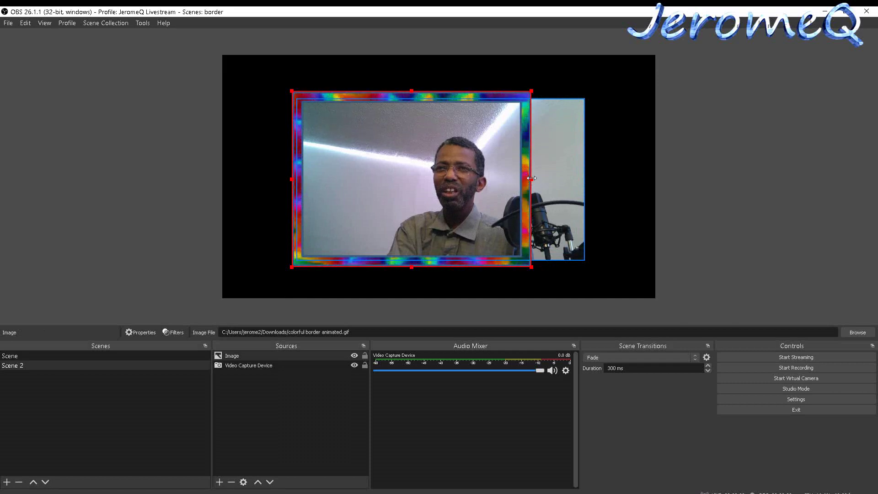
drag(533, 178, 593, 178)
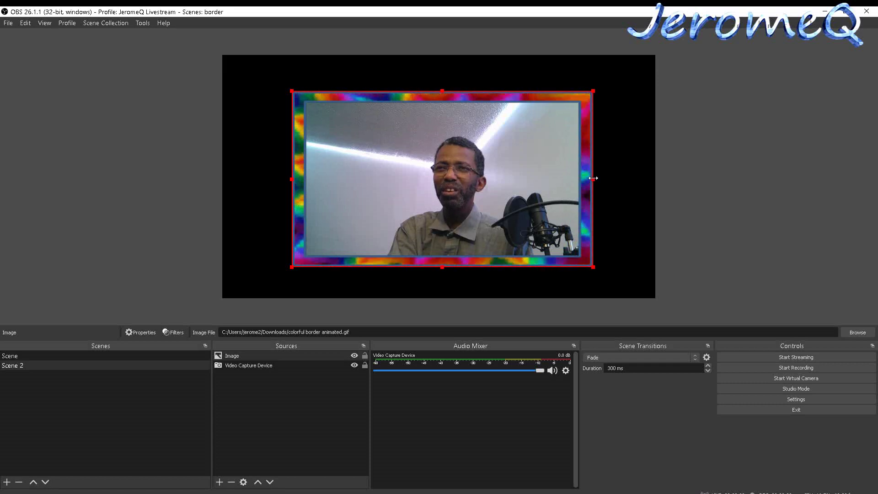
click(628, 253)
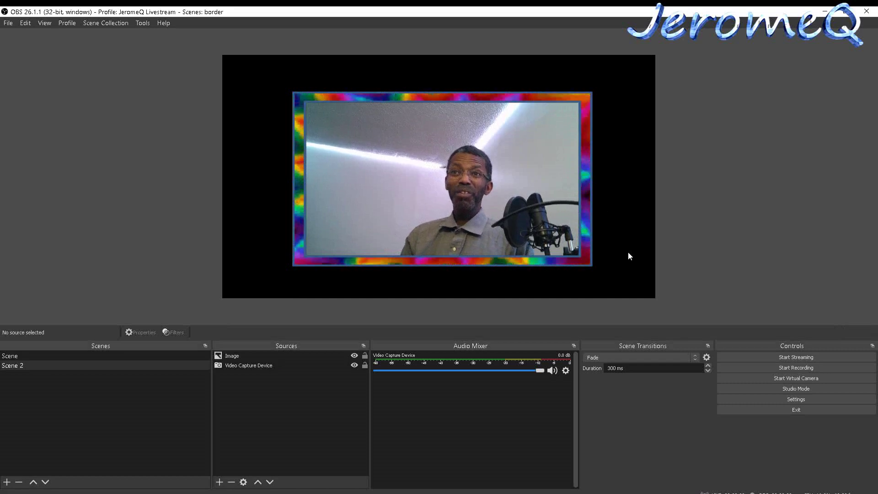